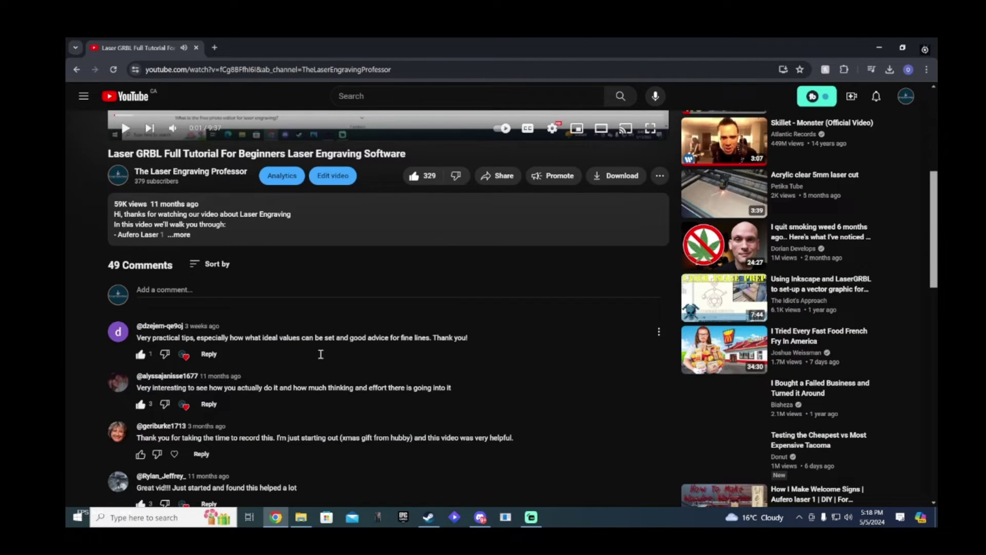
Step: Follow the github.com/arkypita/LaserGRBL all-versions link to the GitHub releases page
{"action": "left_click", "coordinate": [183, 234]}
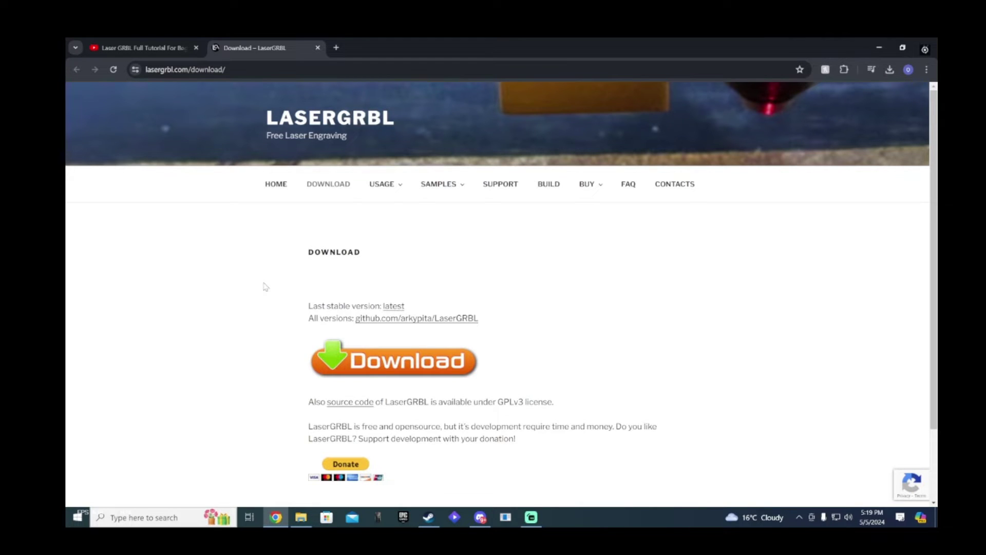
{"action": "left_click", "coordinate": [386, 321]}
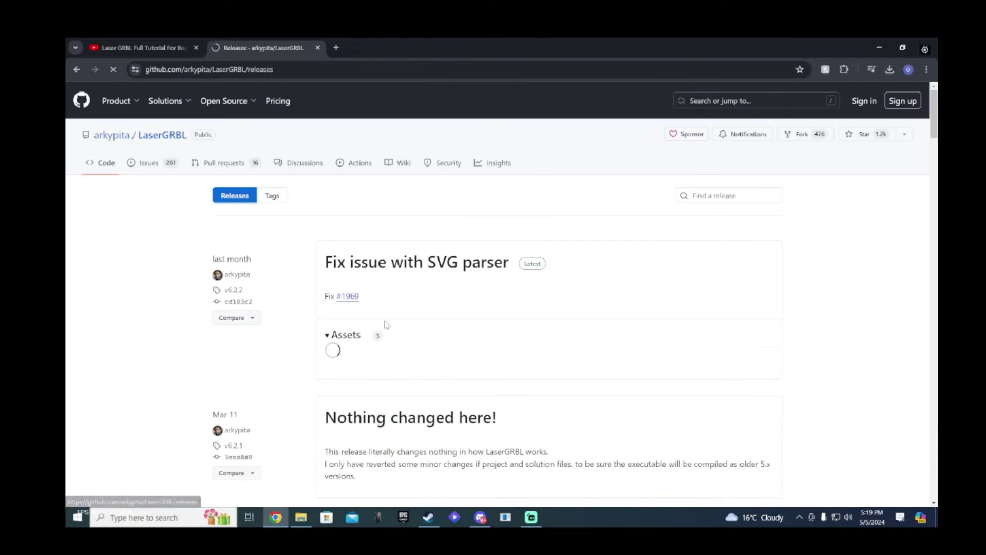
{"action": "scroll", "coordinate": [428, 309], "scroll_direction": "down", "scroll_amount": 1}
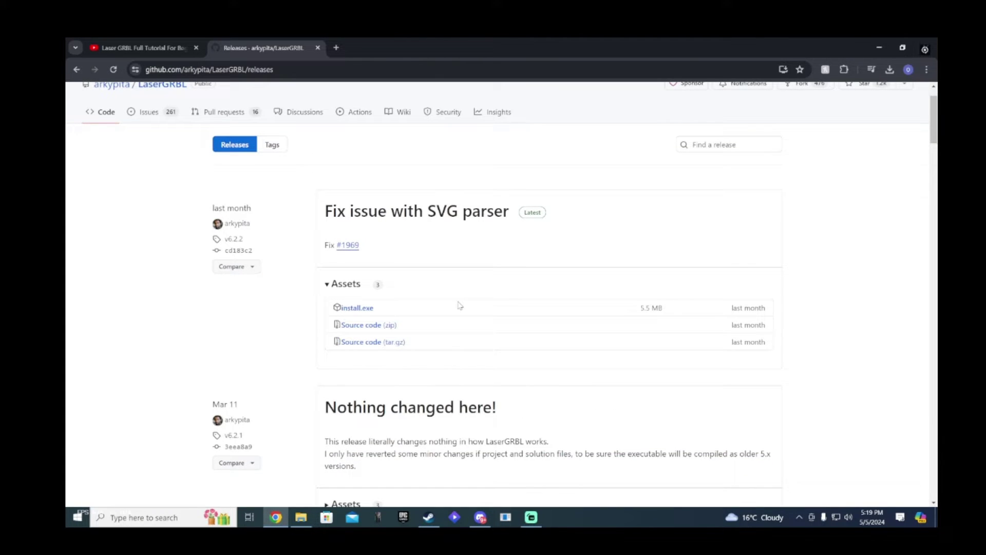
Step: Download install.exe (5.5 MB) from the v6.2.2 release assets
{"action": "left_click", "coordinate": [356, 307]}
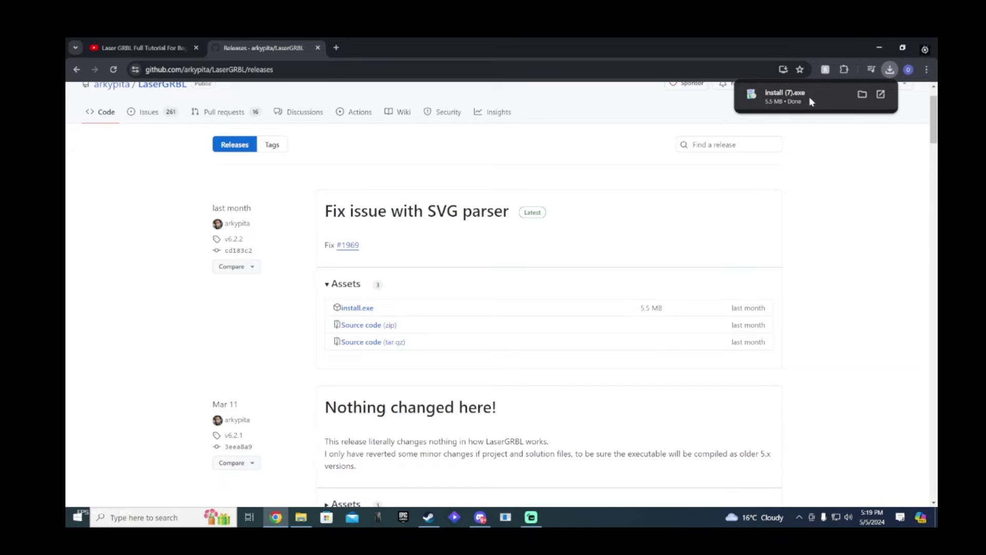
Step: Launch install.exe and choose More info, then Run anyway, in SmartScreen
{"action": "left_click", "coordinate": [786, 97]}
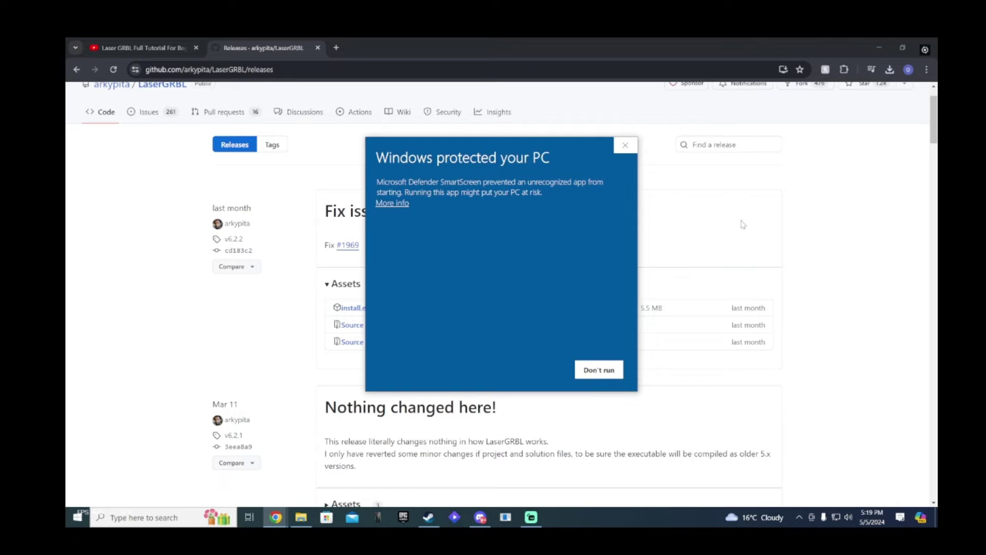
{"action": "left_click", "coordinate": [398, 205]}
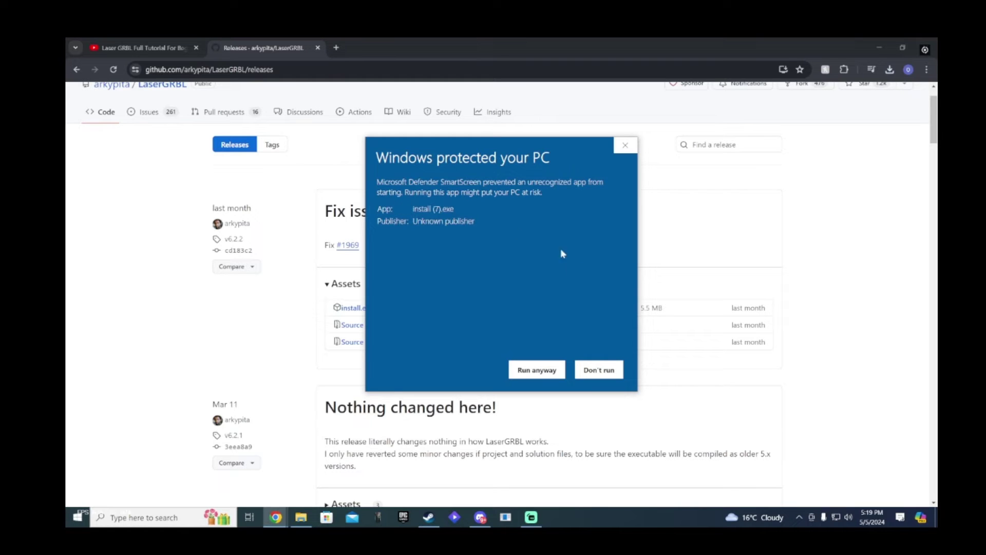
{"action": "left_click", "coordinate": [537, 371]}
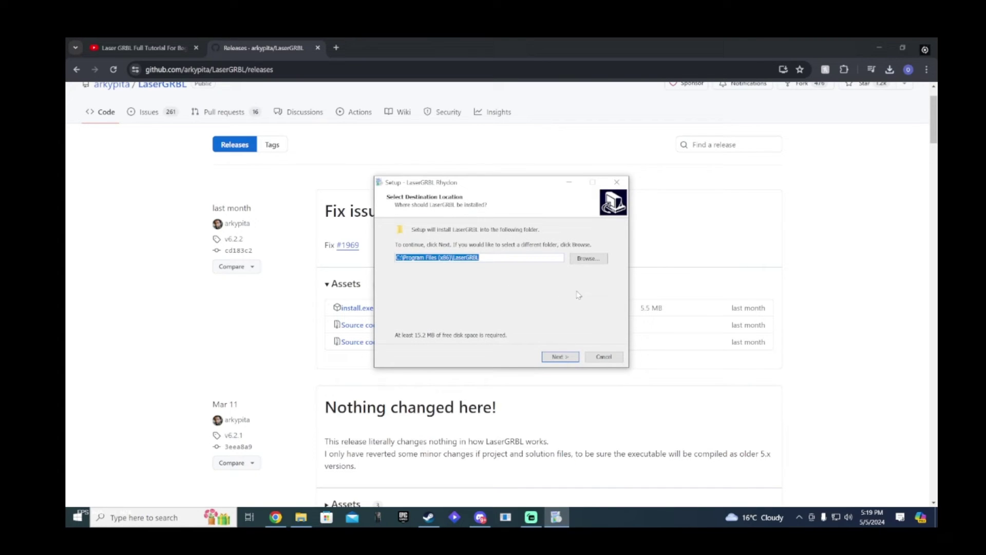
Step: Install LaserGRBL with default folder and tasks, finish, and close the opened website tab
{"action": "left_click", "coordinate": [560, 357]}
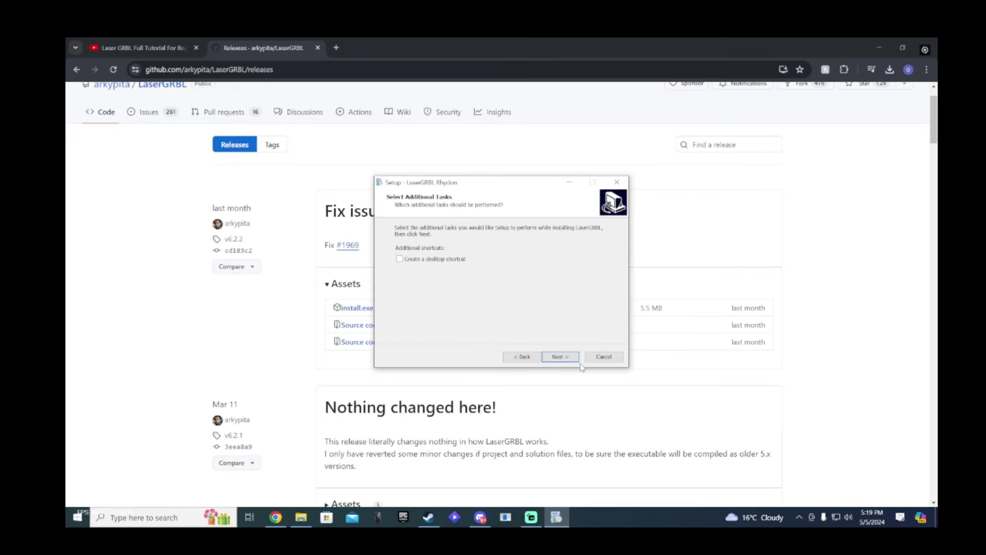
{"action": "left_click", "coordinate": [560, 357]}
{"action": "left_click", "coordinate": [560, 357]}
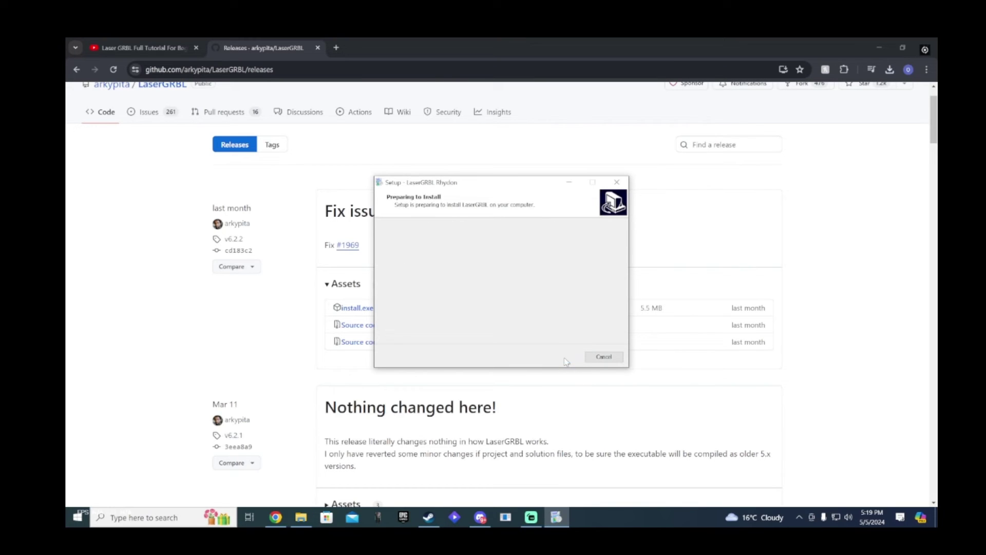
{"action": "left_click", "coordinate": [546, 363]}
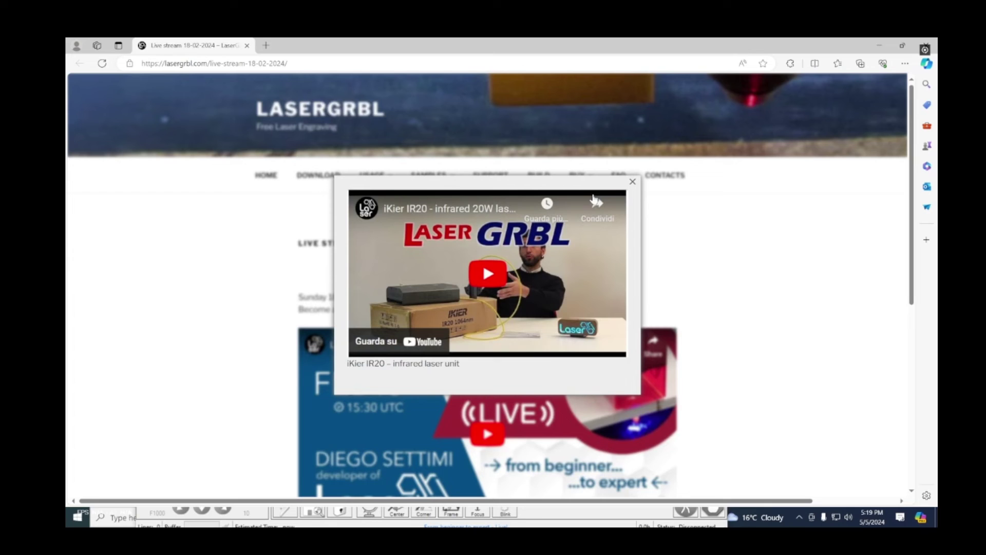
{"action": "left_click", "coordinate": [248, 44]}
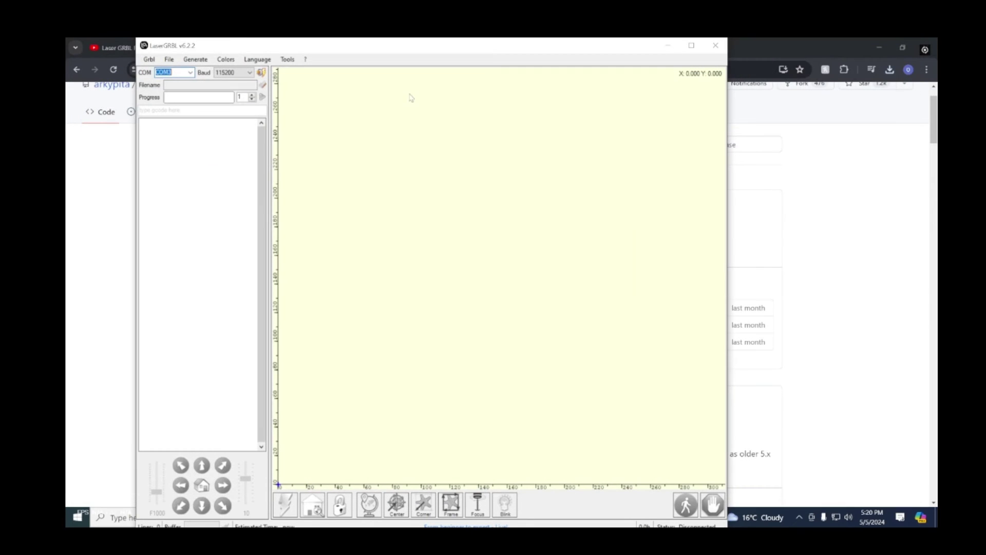